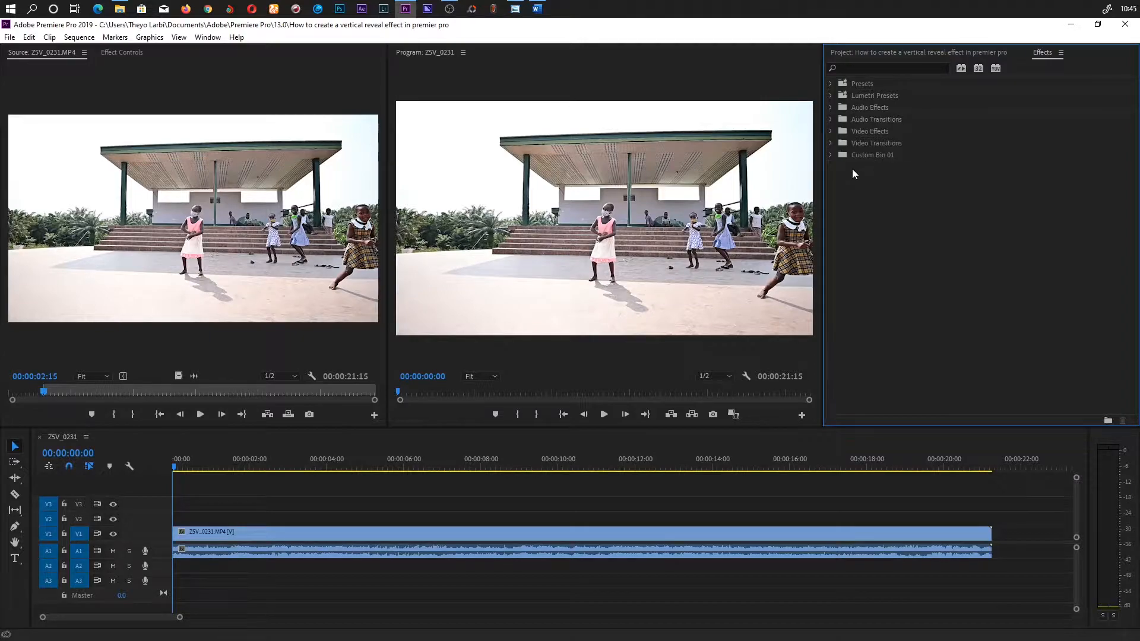
Apply the Crop video effect to the ZSV_0231.MP4 clip on V1 and mute audio track A1.
click(871, 69)
text(crop)
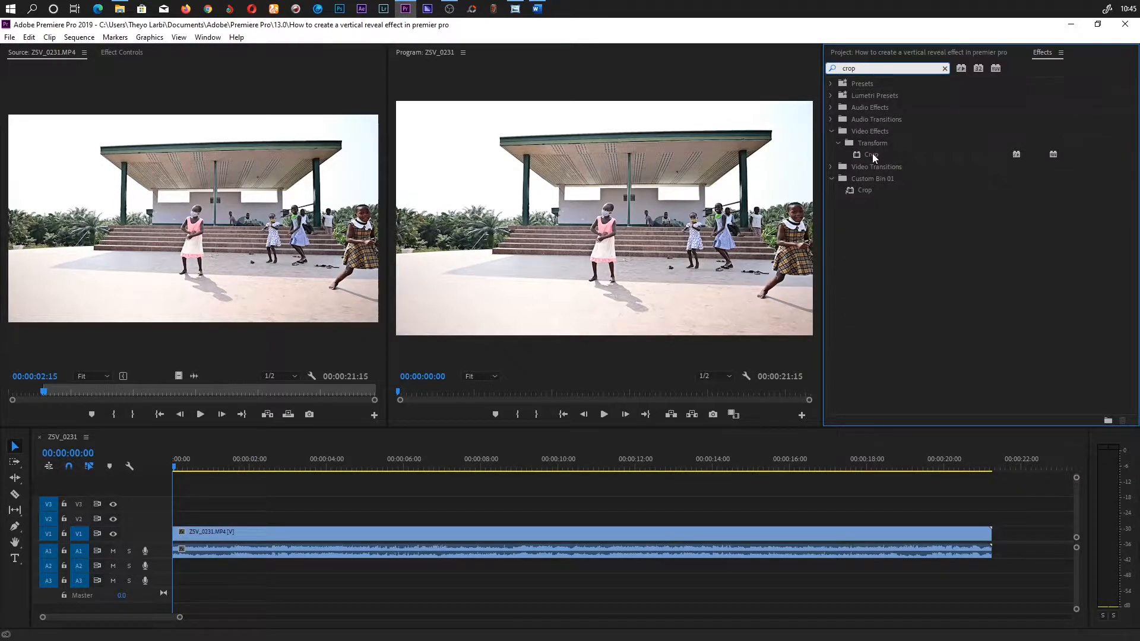
drag(872, 154, 531, 529)
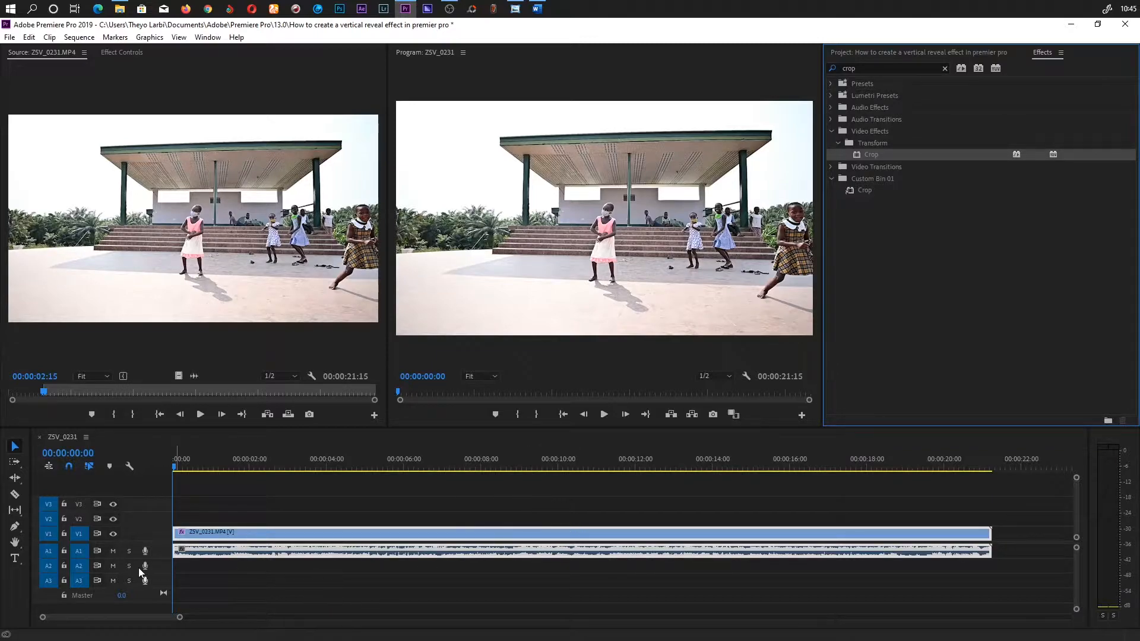
click(112, 551)
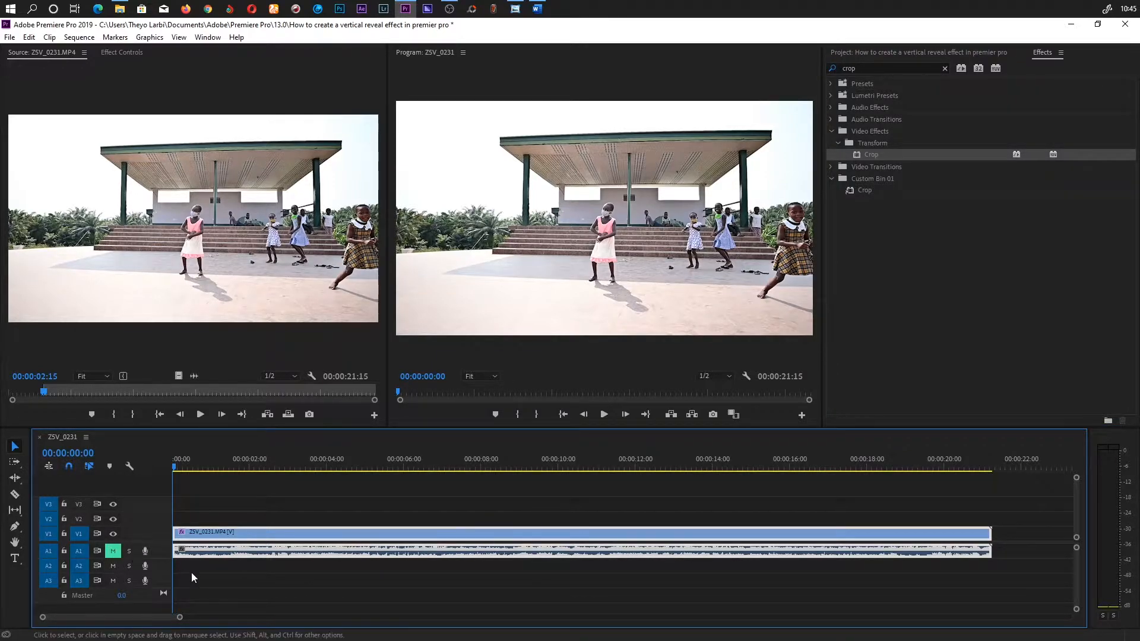
Turn on keyframing for the clip's Crop Top and Bottom values at 00:00:00:00.
drag(181, 618, 173, 620)
mouse_move(176, 468)
mouse_down()
mouse_move(310, 468)
mouse_move(174, 468)
mouse_up()
click(273, 531)
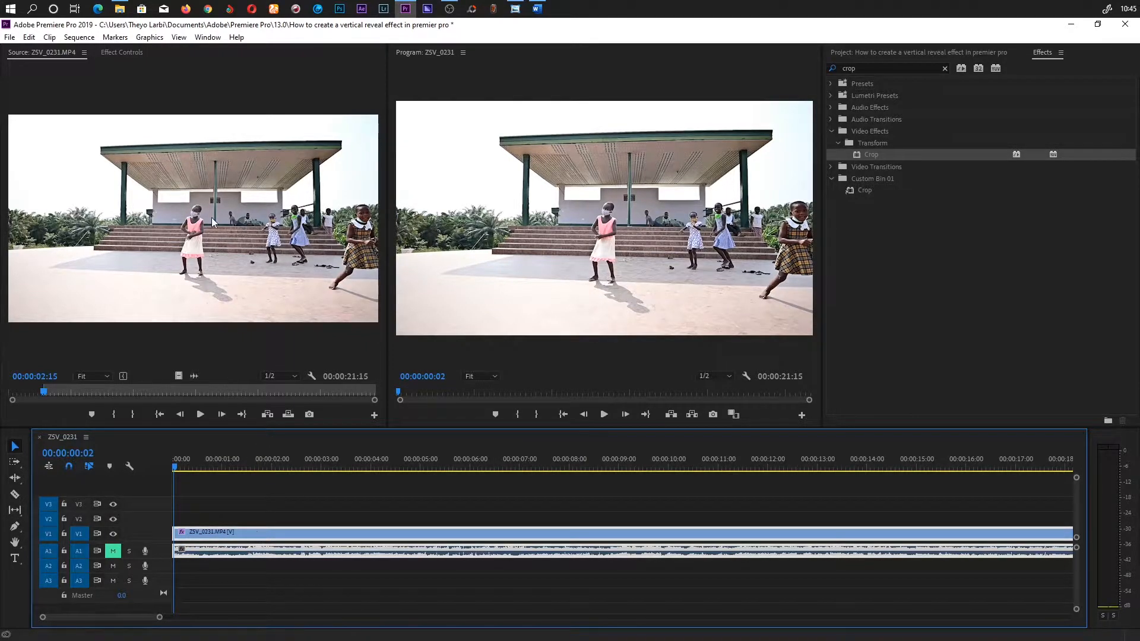
click(127, 53)
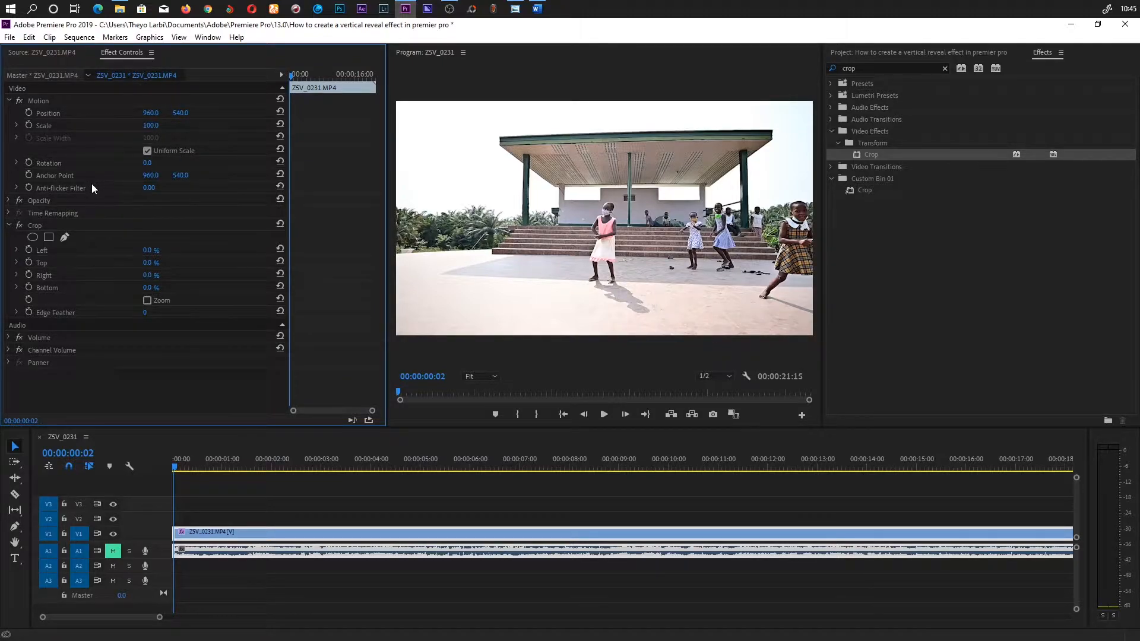
click(37, 225)
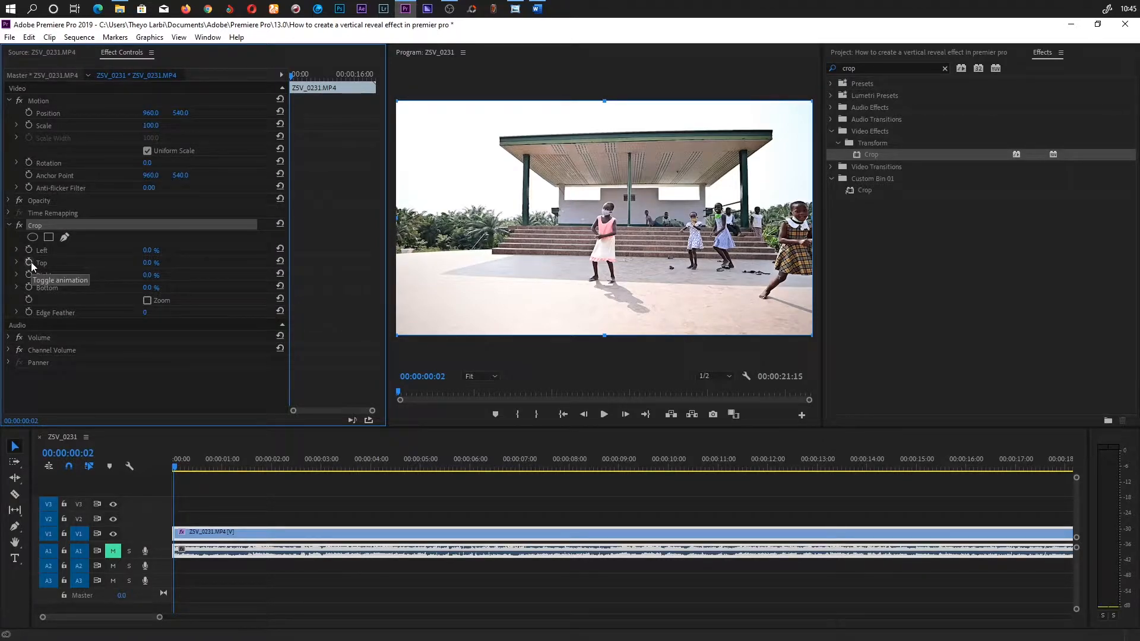
click(292, 75)
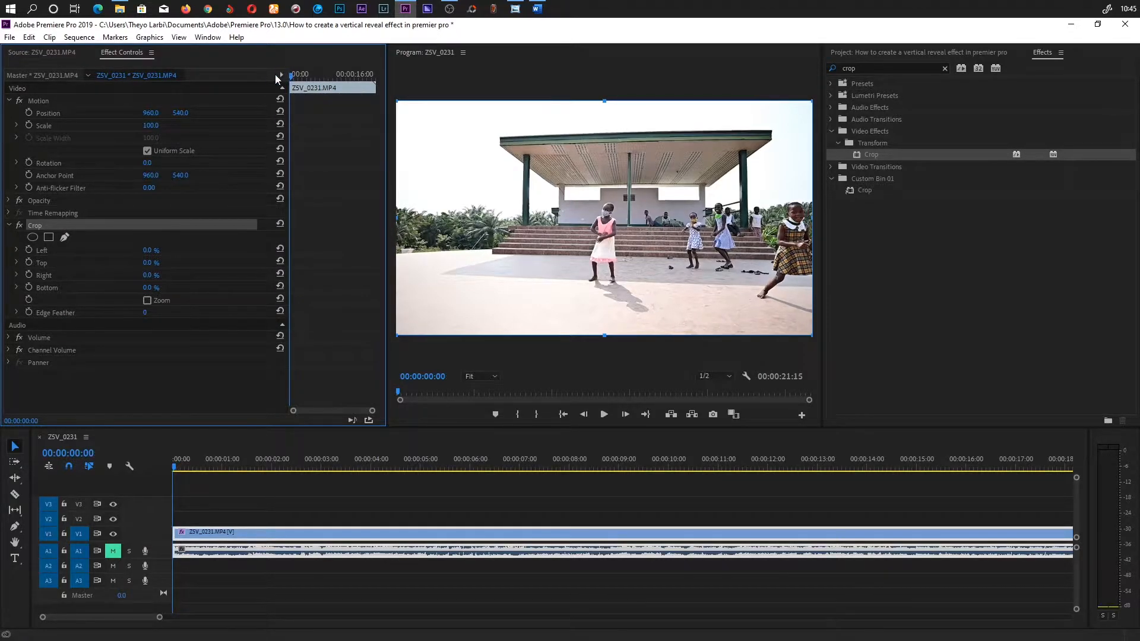
click(27, 262)
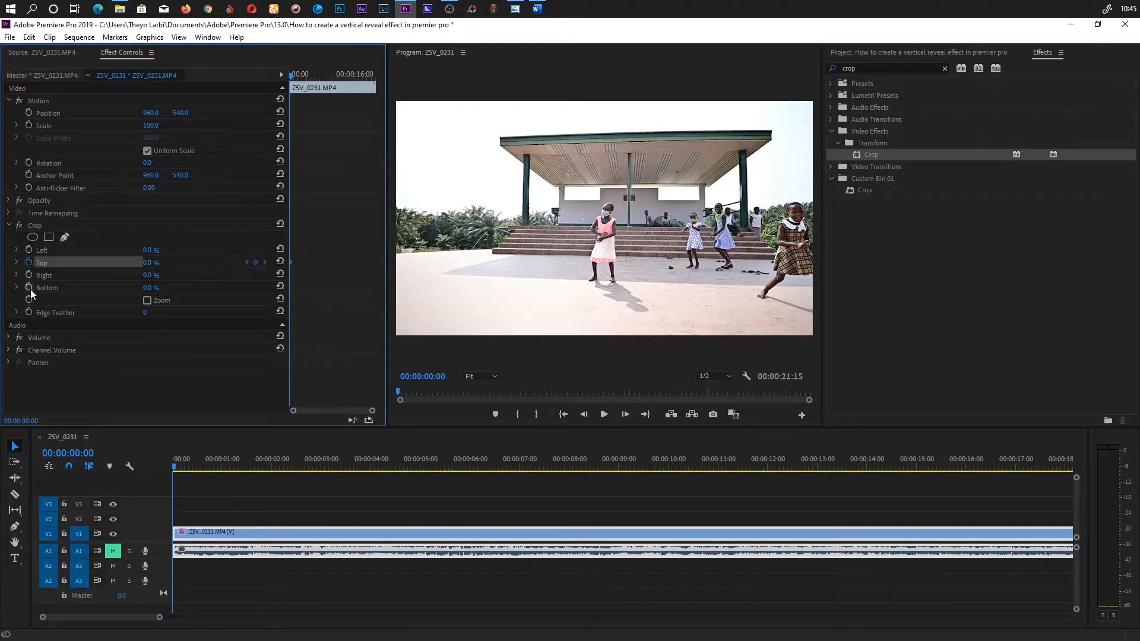
click(30, 289)
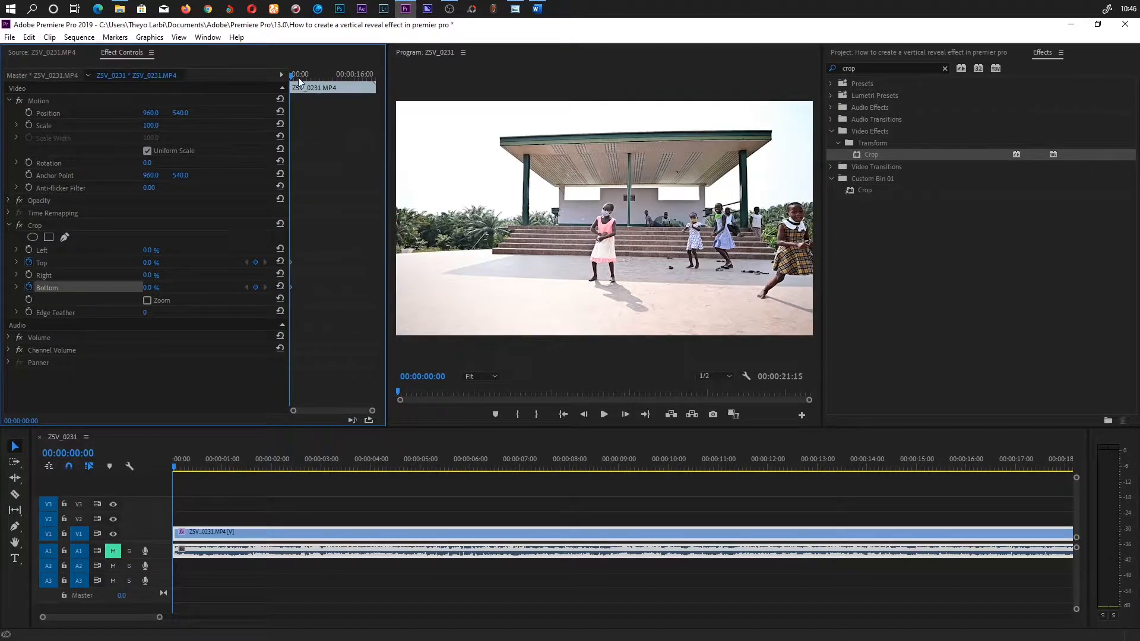
Add Crop Top and Bottom keyframes at 00:00:02:02, keeping both values at 0%.
drag(292, 76, 302, 79)
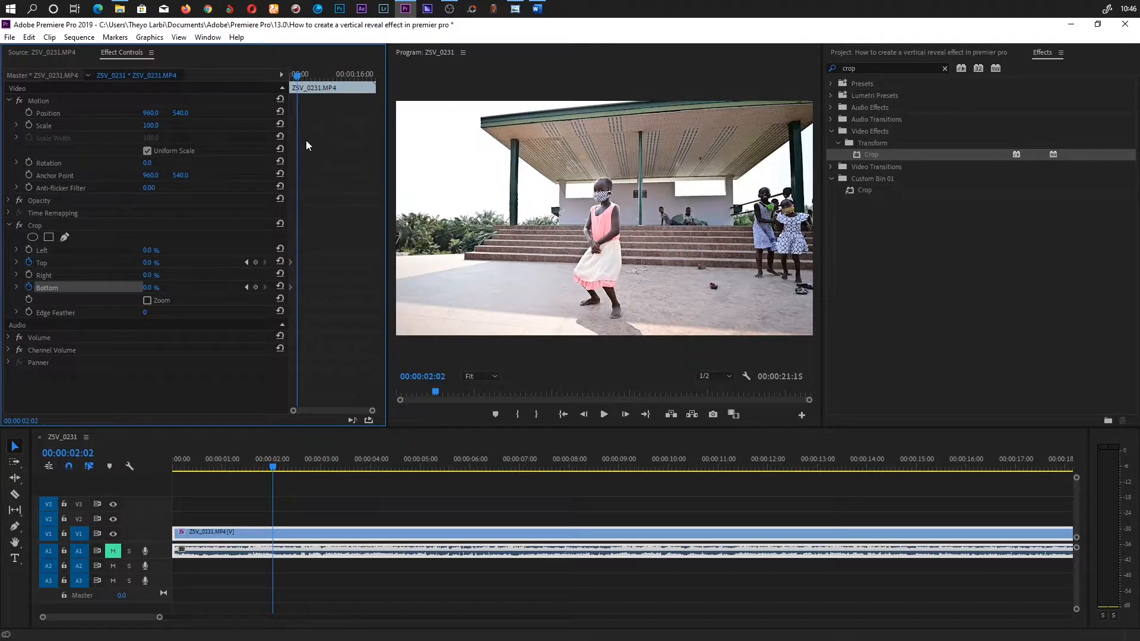
click(256, 262)
click(256, 288)
Set Crop Top and Bottom to 50% at the clip's first frame and scrub through the opening reveal.
drag(297, 76, 280, 71)
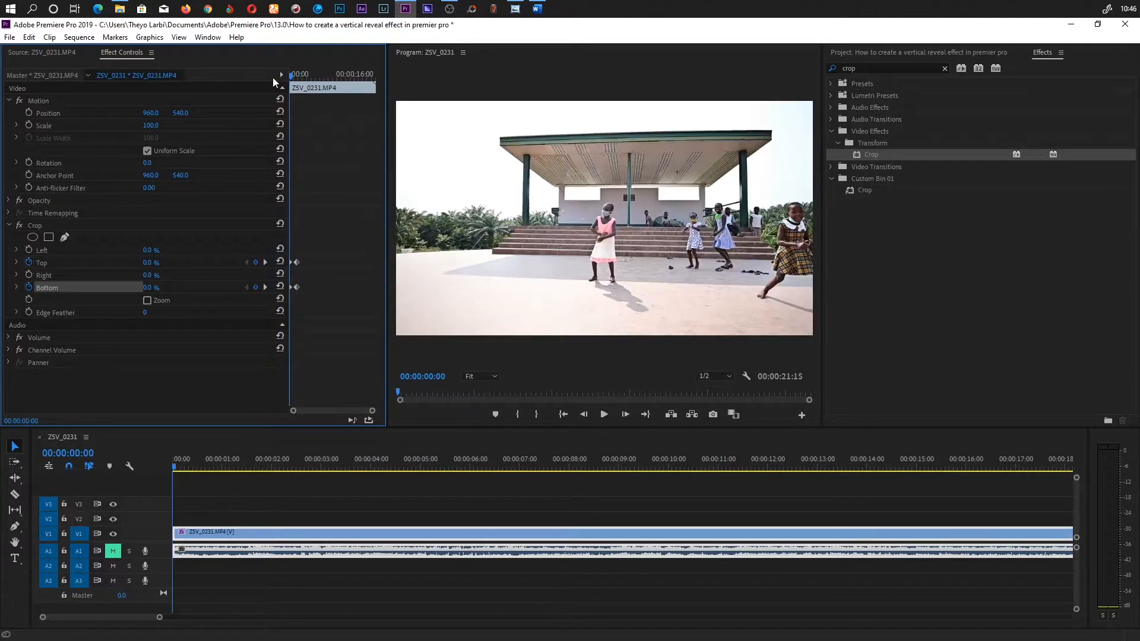
drag(151, 262, 158, 261)
click(158, 261)
text(50)
key(Return)
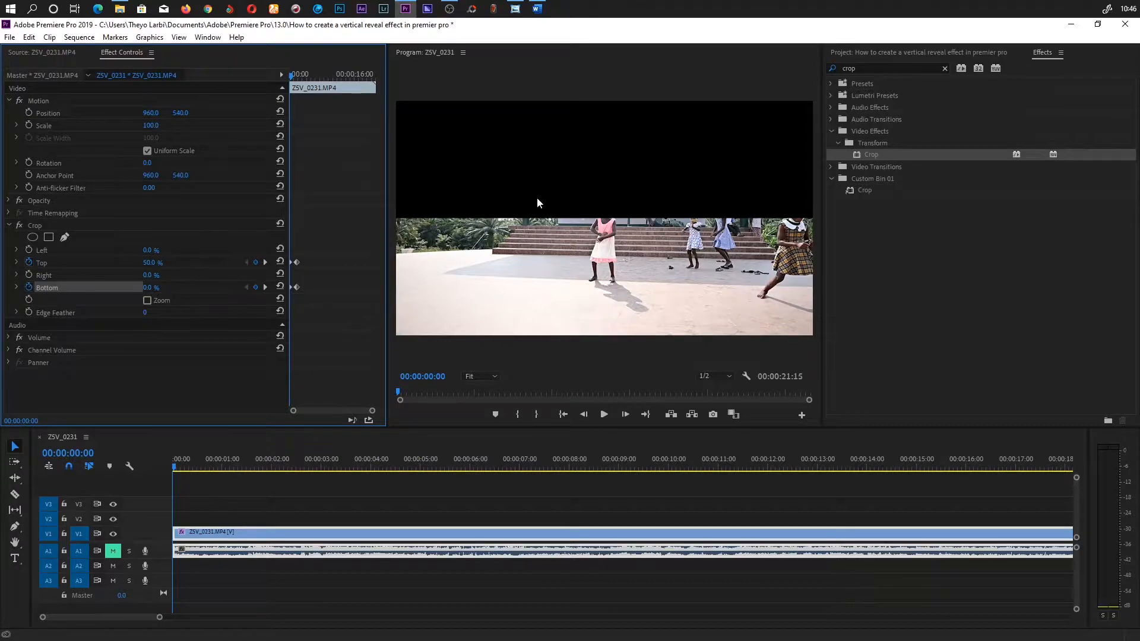
click(158, 286)
text(50)
key(Return)
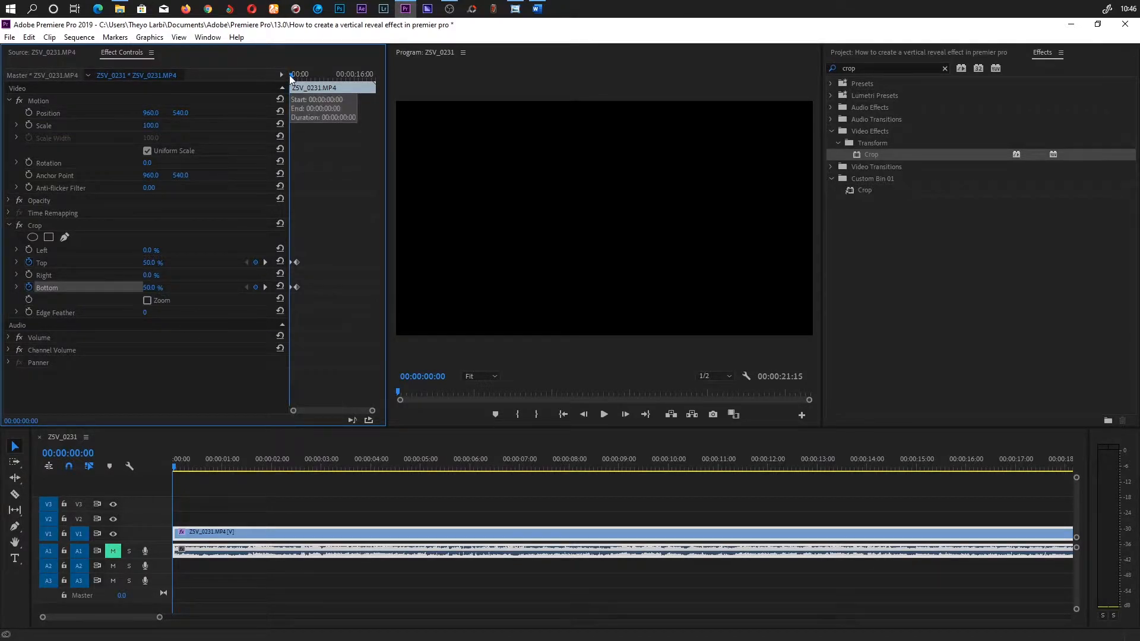
drag(290, 75, 291, 75)
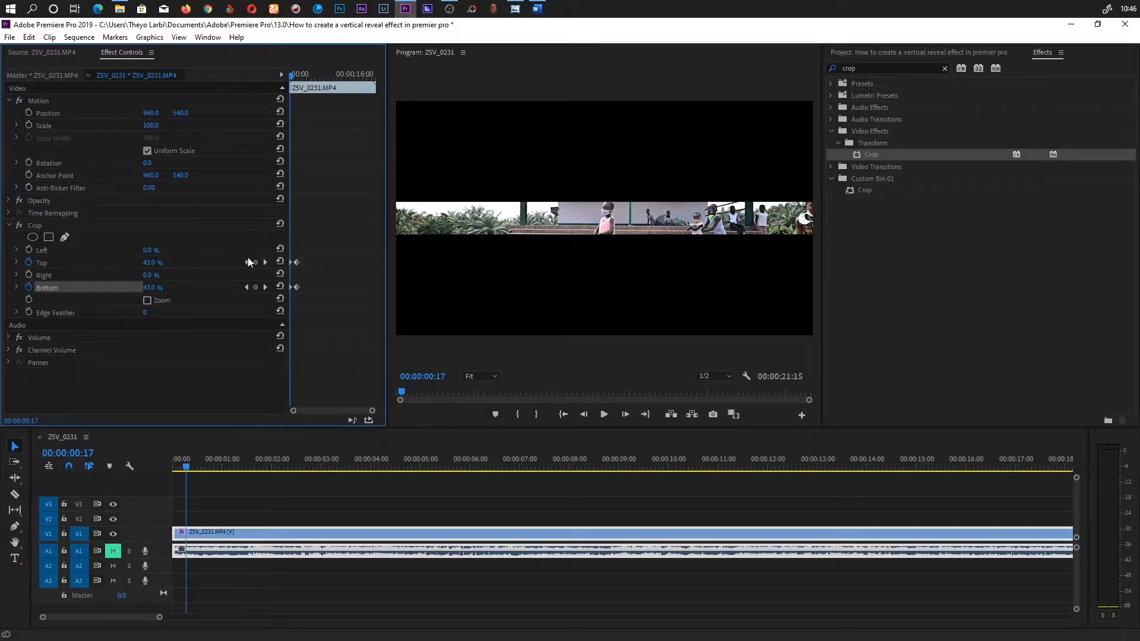
drag(291, 77, 297, 74)
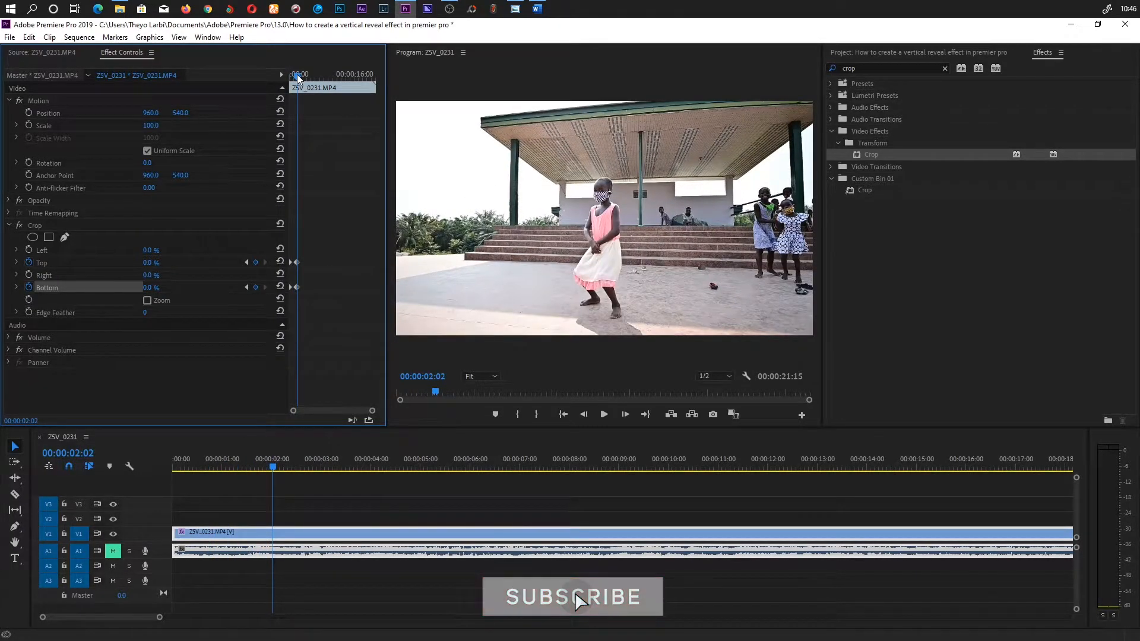
Try a one-sided reveal by removing the Bottom crop keyframes and setting Crop Top to 100% at the clip's start.
click(28, 288)
click(597, 351)
drag(297, 74, 279, 70)
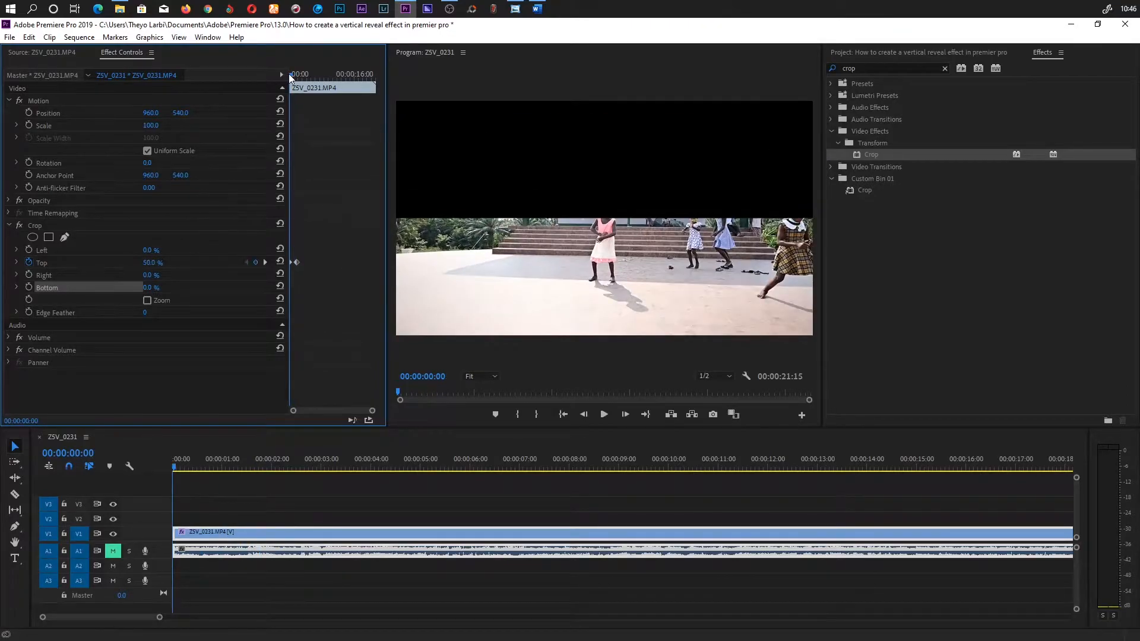
click(158, 260)
text(100)
key(Return)
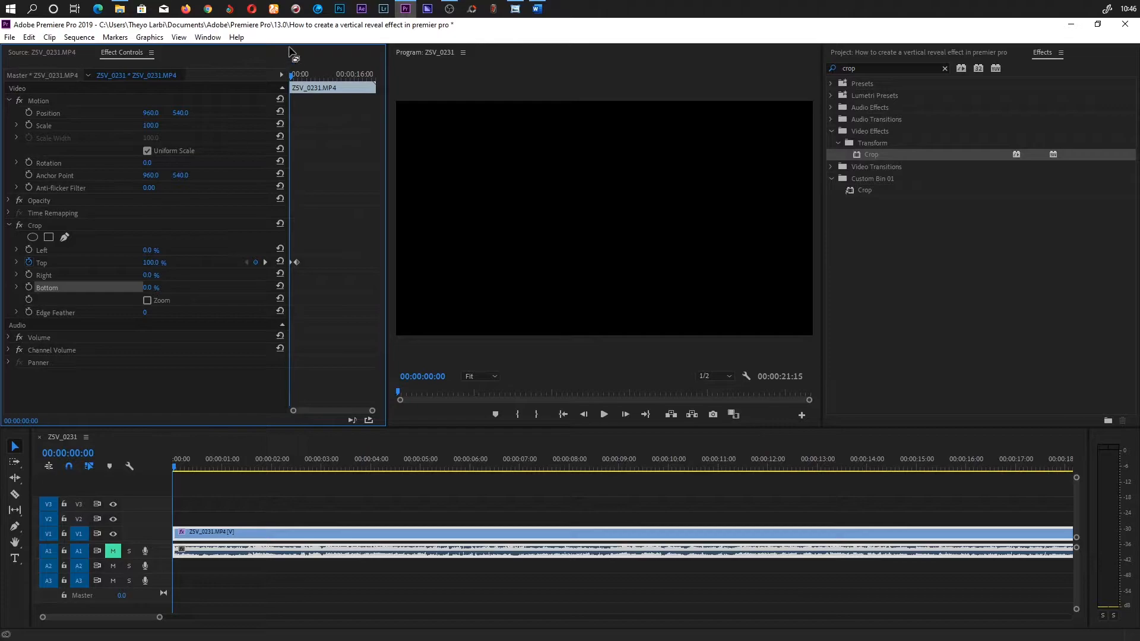
drag(291, 76, 300, 83)
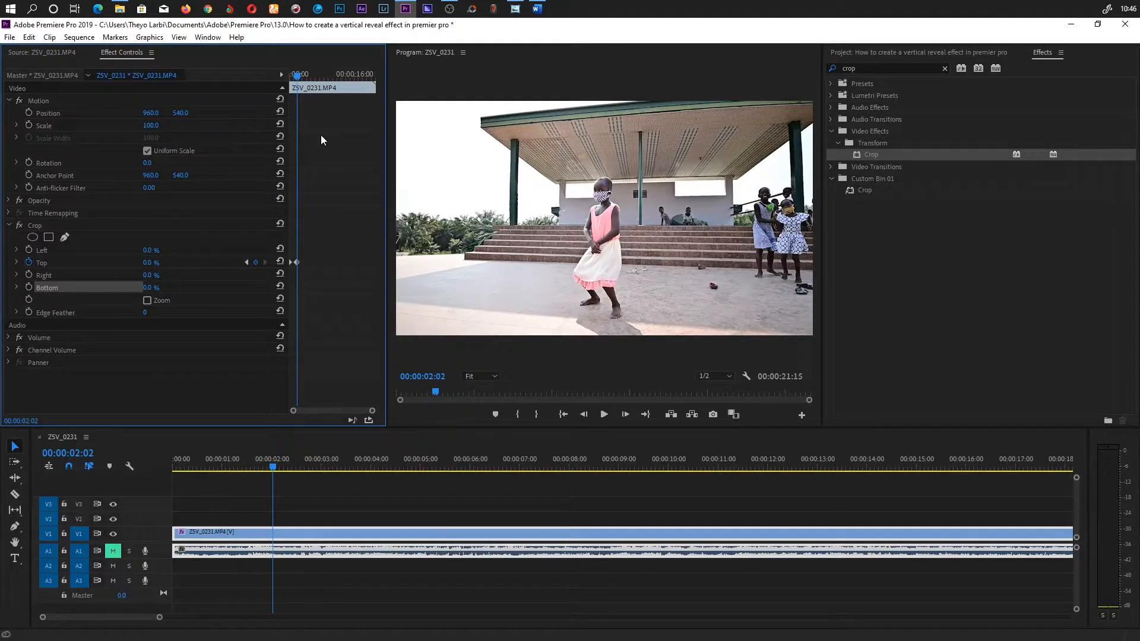
key(ctrl+z)
Play the sequence from the beginning to review the opening reveal.
drag(299, 84, 280, 70)
key(space)
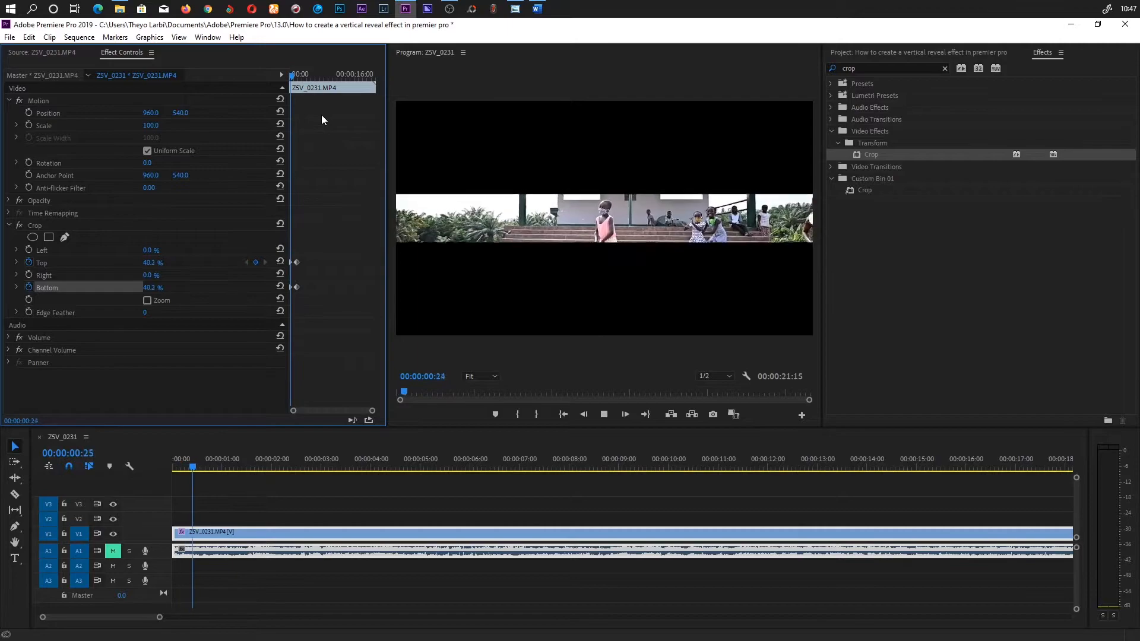
key(space)
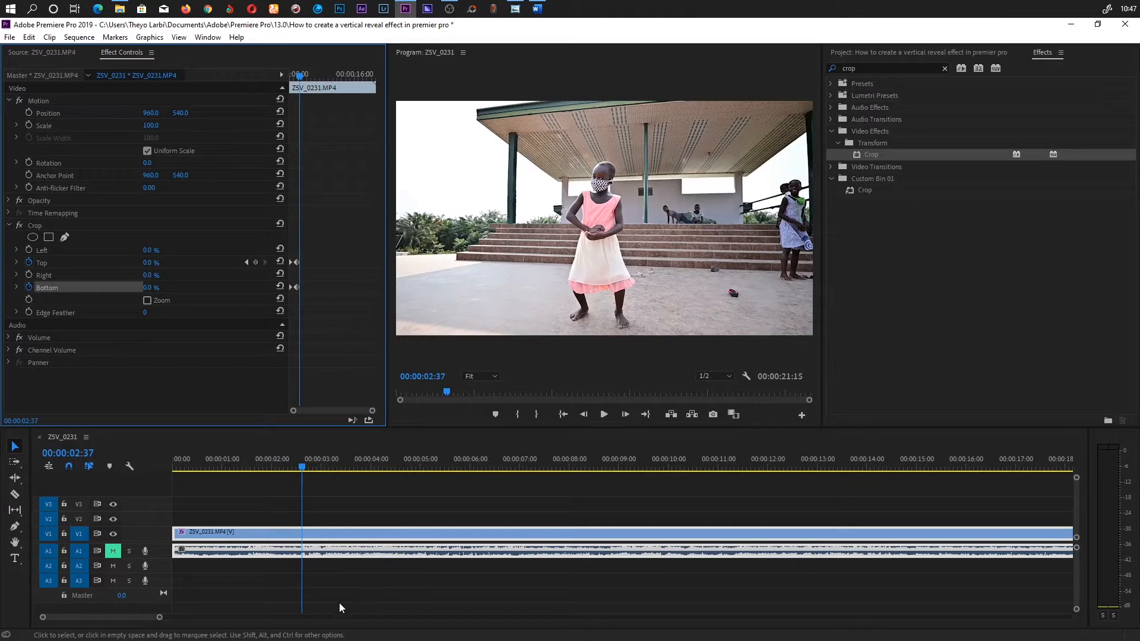
Add Crop Top and Bottom keyframes at 00:00:20:48, near the end of the clip.
drag(158, 618, 250, 617)
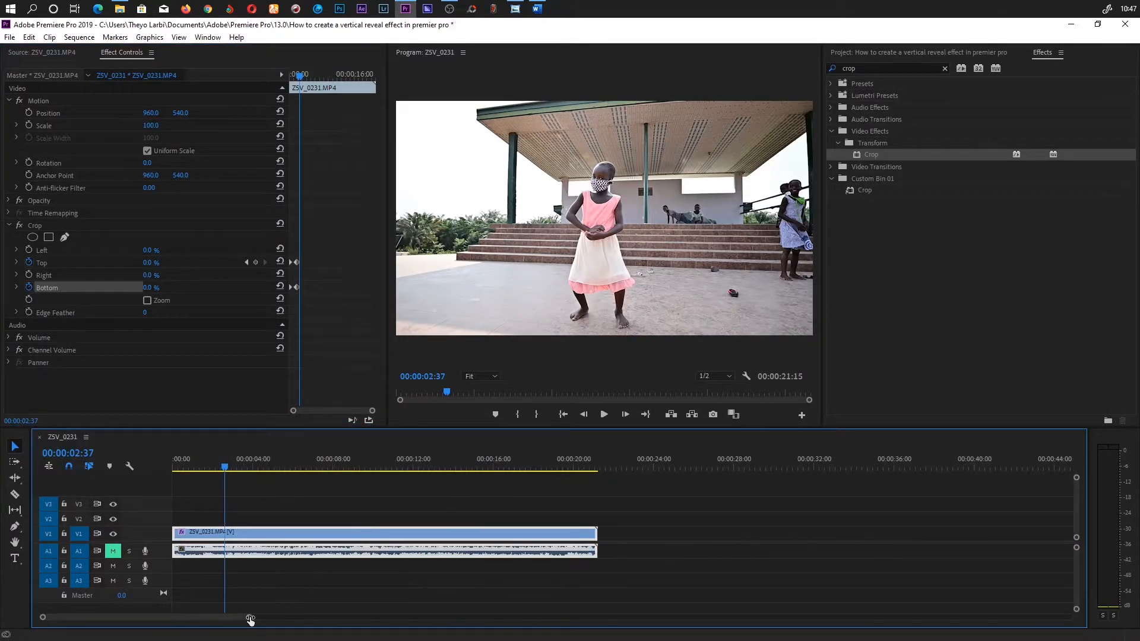
click(583, 465)
drag(584, 462, 589, 461)
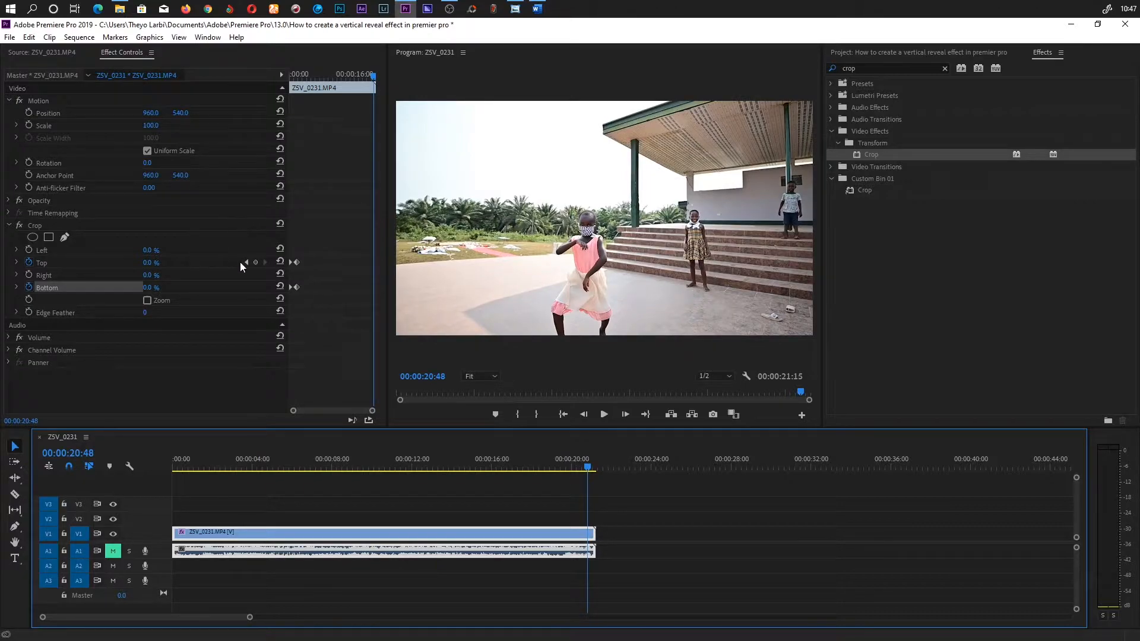
click(256, 262)
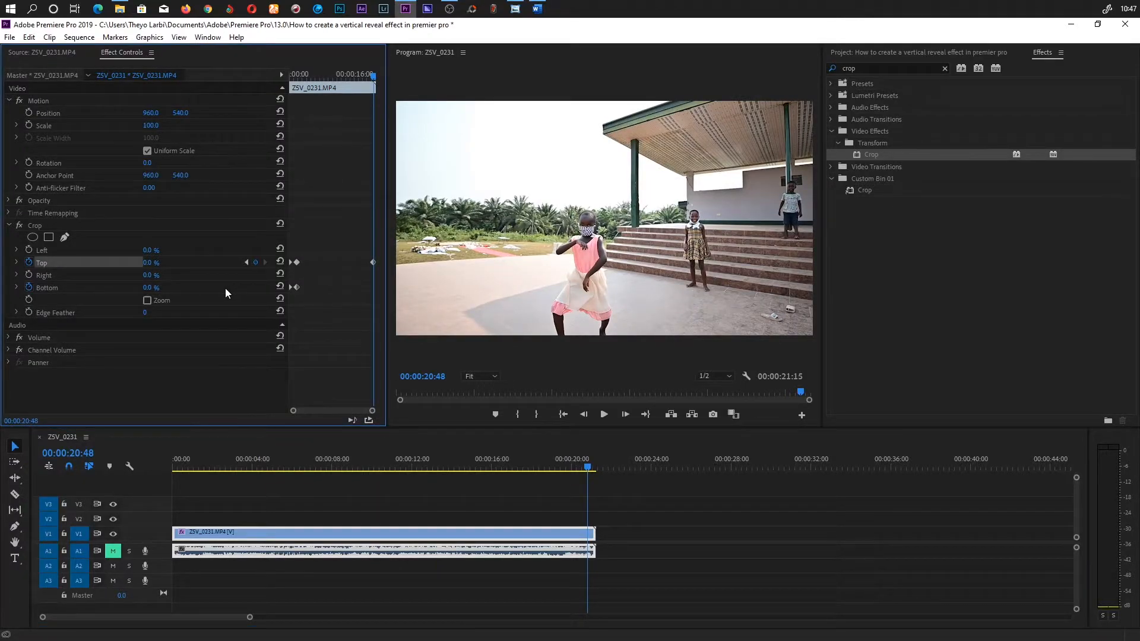
click(91, 288)
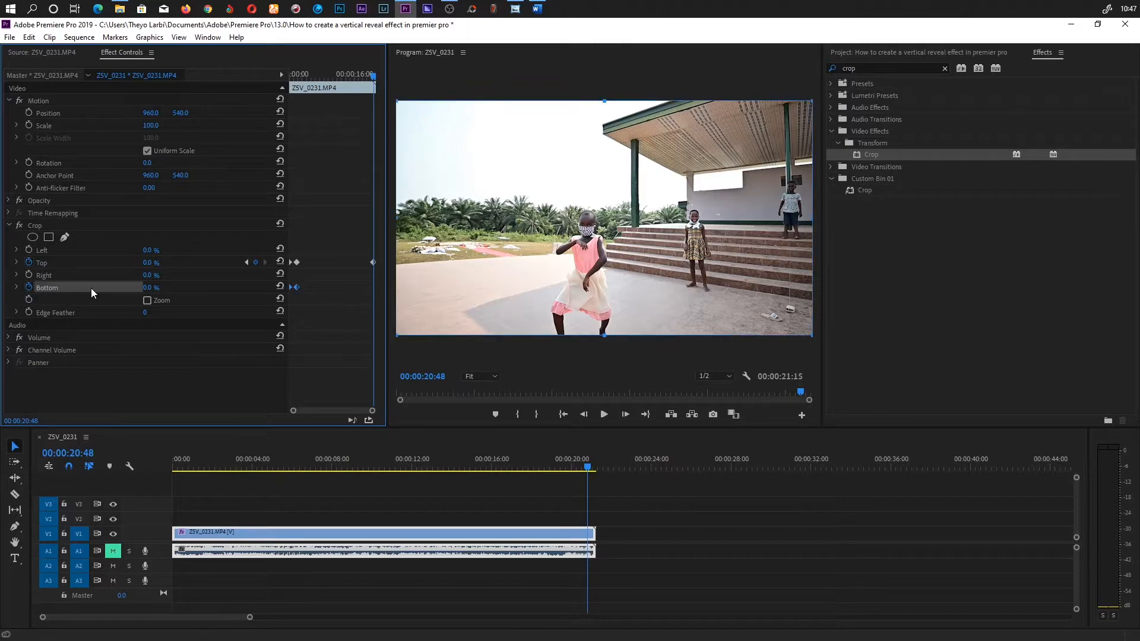
Shift the last pair of Crop Top and Bottom keyframes slightly earlier in the clip.
drag(373, 75, 392, 81)
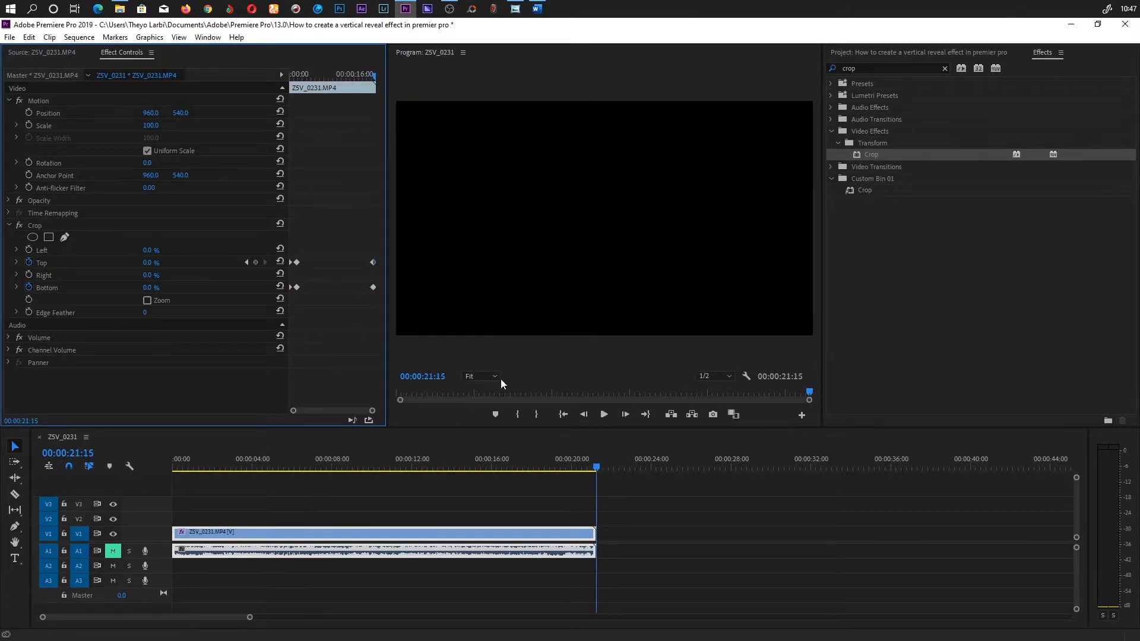
click(592, 469)
drag(592, 469, 585, 470)
click(373, 287)
drag(351, 304, 378, 250)
drag(373, 262, 365, 262)
Add Crop Top and Bottom keyframes on the clip's last frame, at 00:00:21:14.
drag(370, 78, 375, 74)
click(584, 415)
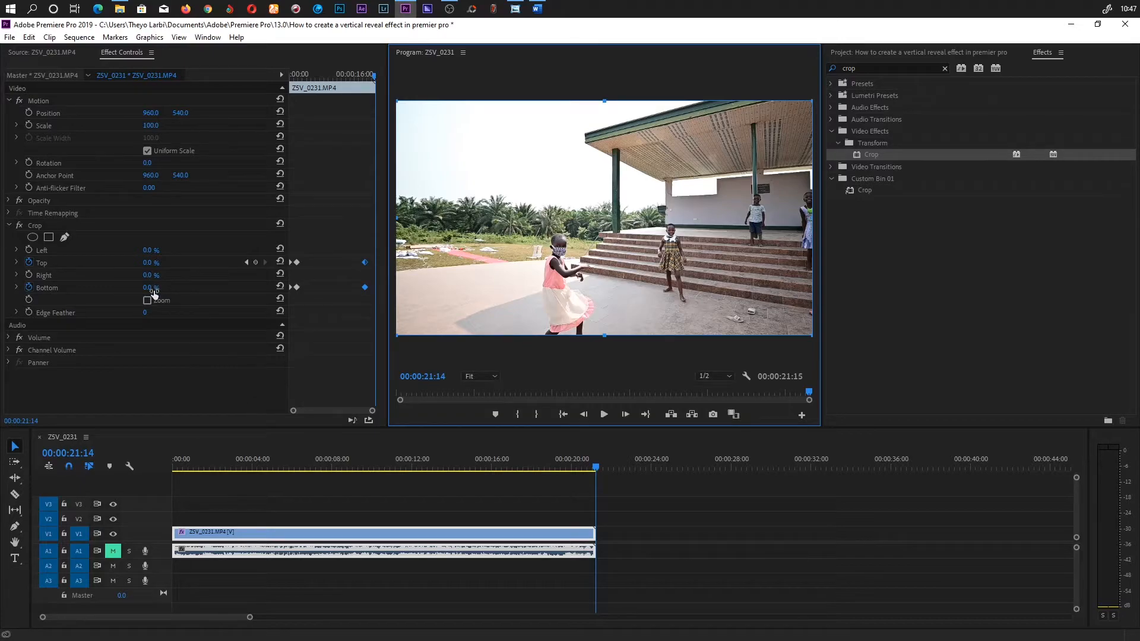
click(255, 288)
click(256, 262)
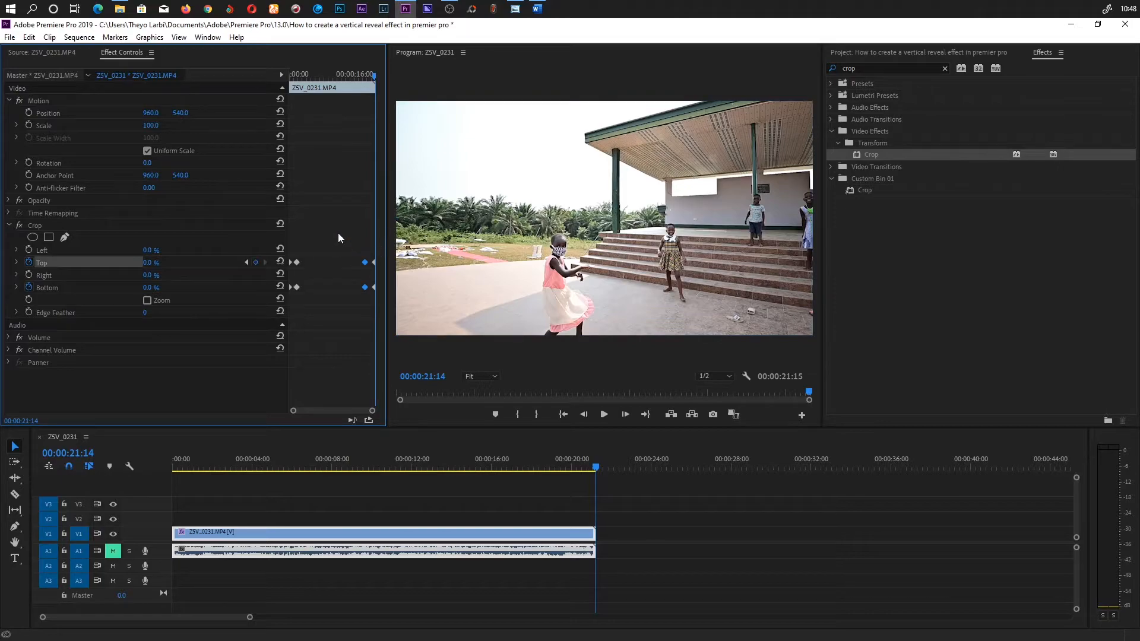
Set Crop Top and Bottom to 50% at the final keyframes so the picture closes at the end.
drag(371, 76, 376, 76)
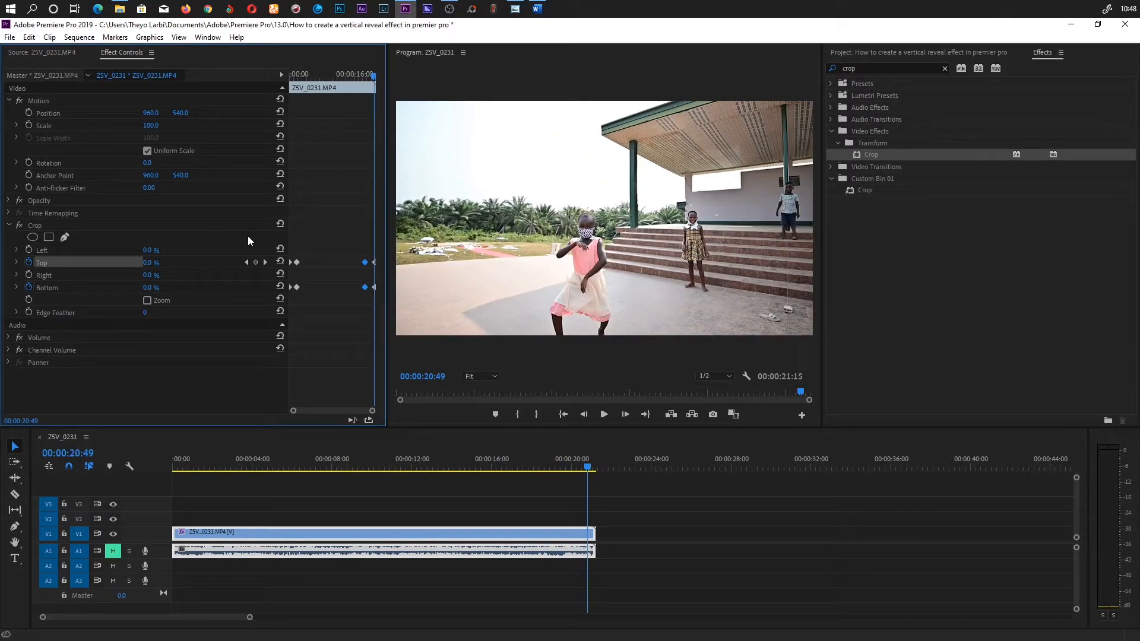
click(265, 262)
click(148, 263)
text(50)
key(Return)
click(160, 284)
text(50)
key(Return)
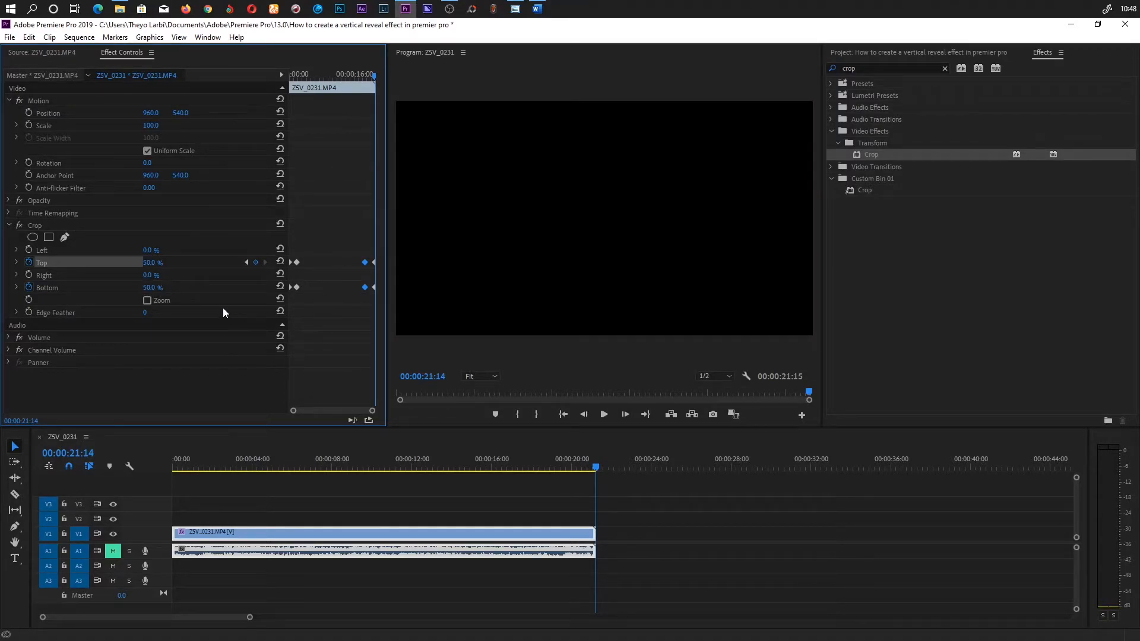
Scrub and play the end of the clip to review the closing crop animation.
drag(371, 73, 367, 73)
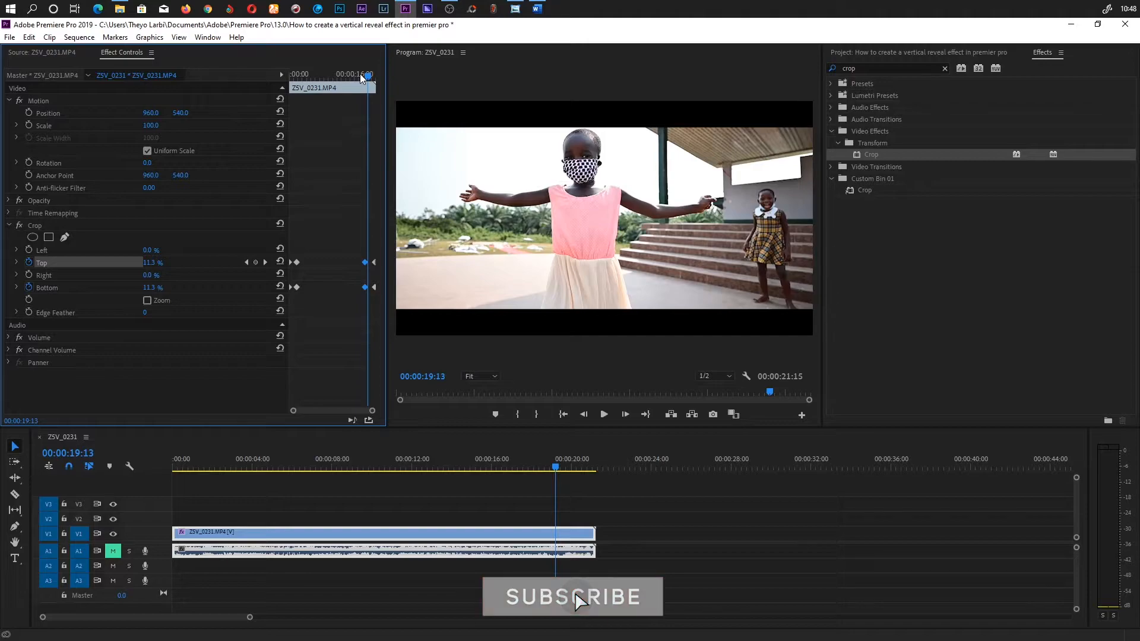
drag(370, 70, 362, 80)
key(space)
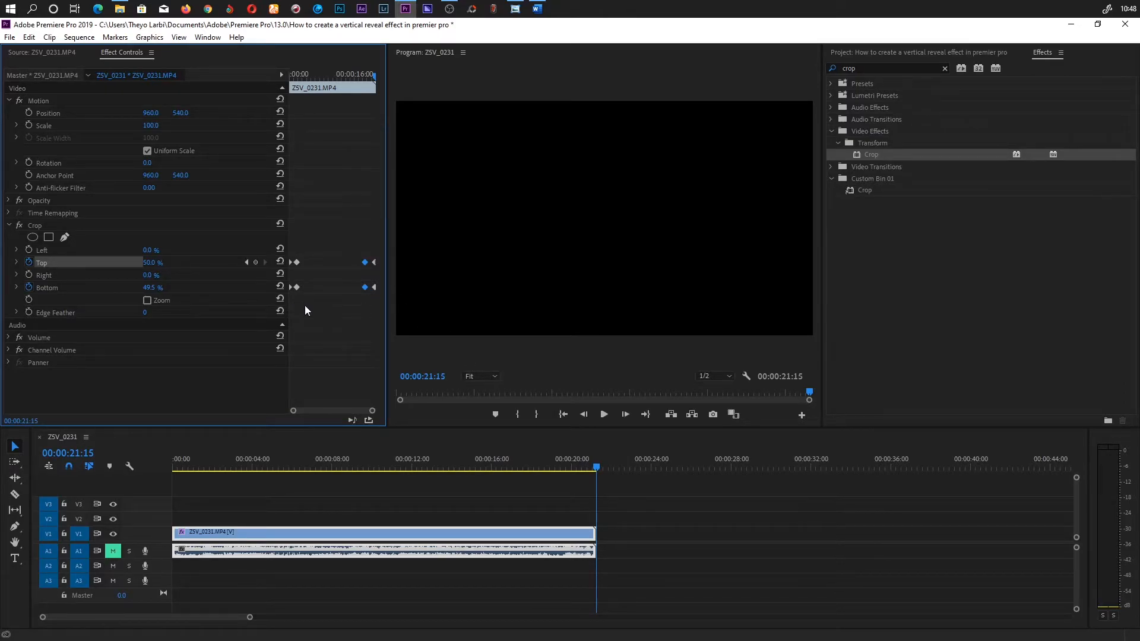
Delete all Crop Top and Bottom keyframes and turn off keyframing for both values.
drag(373, 297, 289, 239)
key(Delete)
click(30, 263)
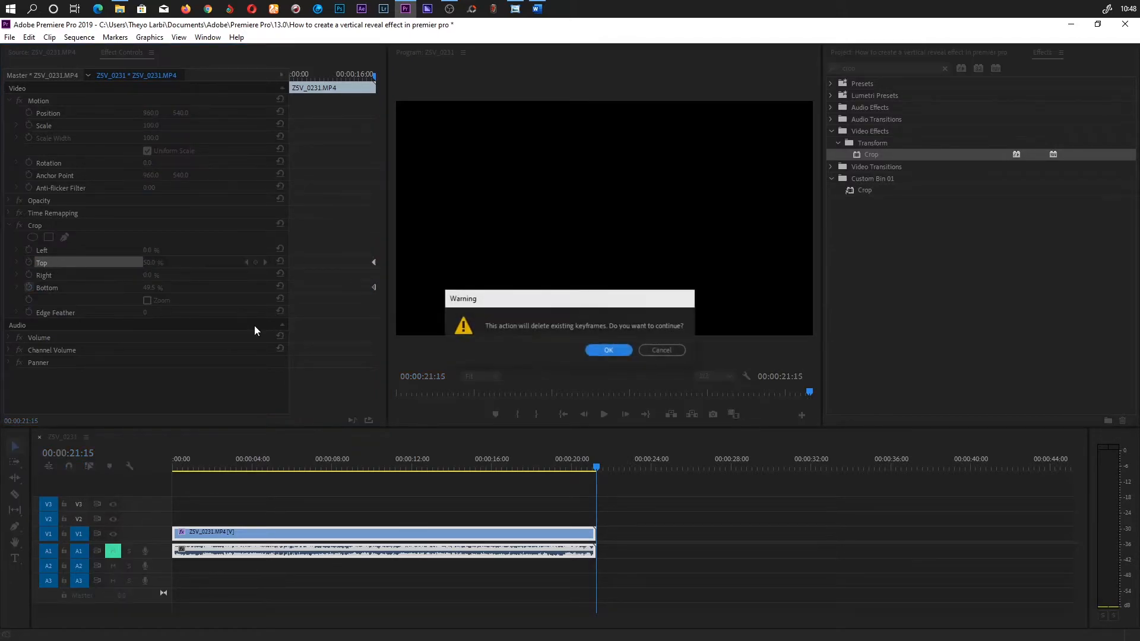
click(592, 352)
click(28, 288)
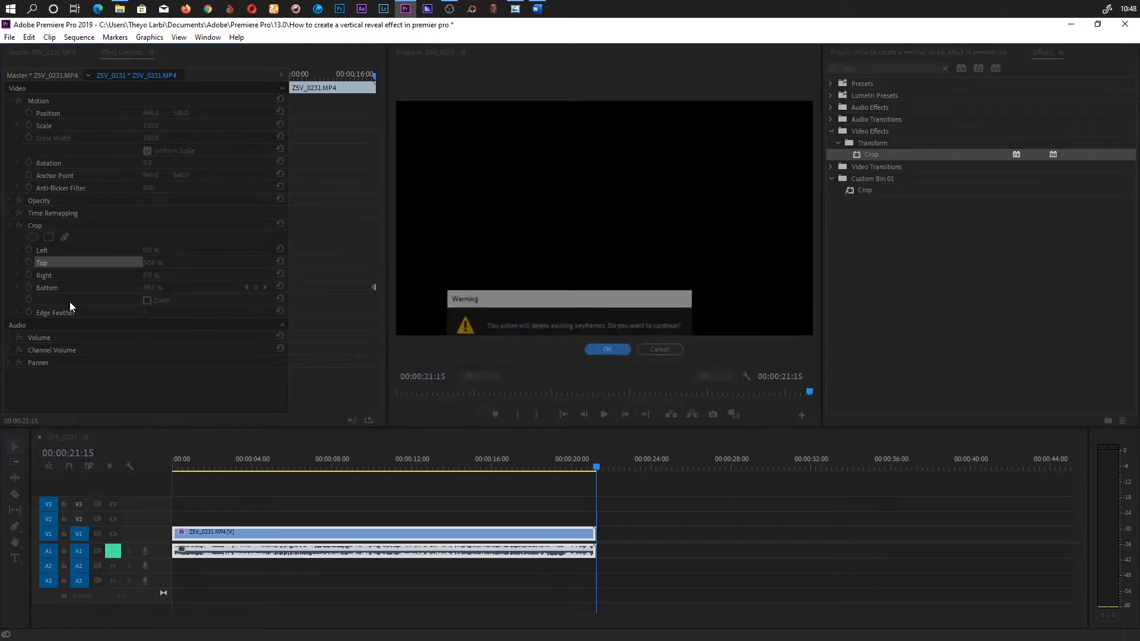
click(596, 354)
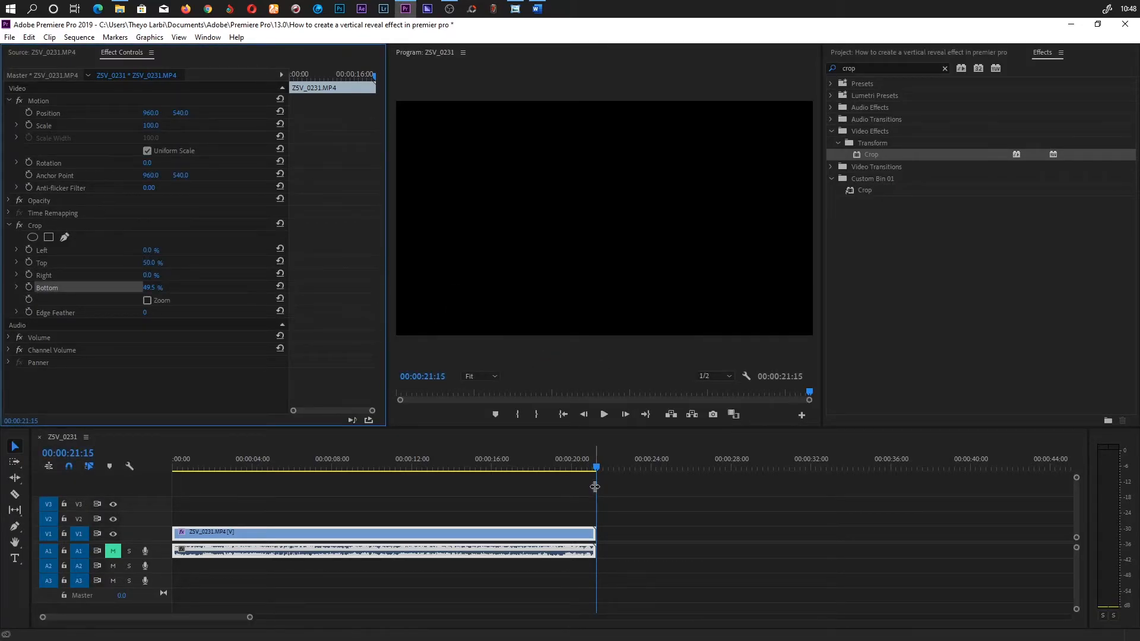
Bring the logo intro clip into the project and scrub through it in the source preview.
key(alt+Tab)
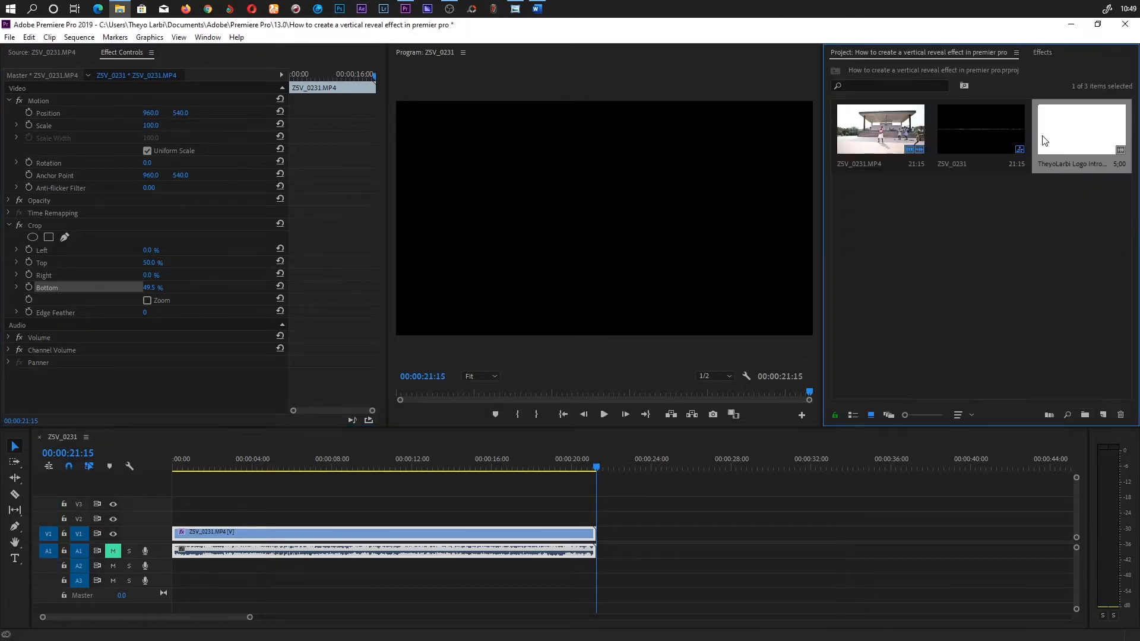
double_click(1043, 139)
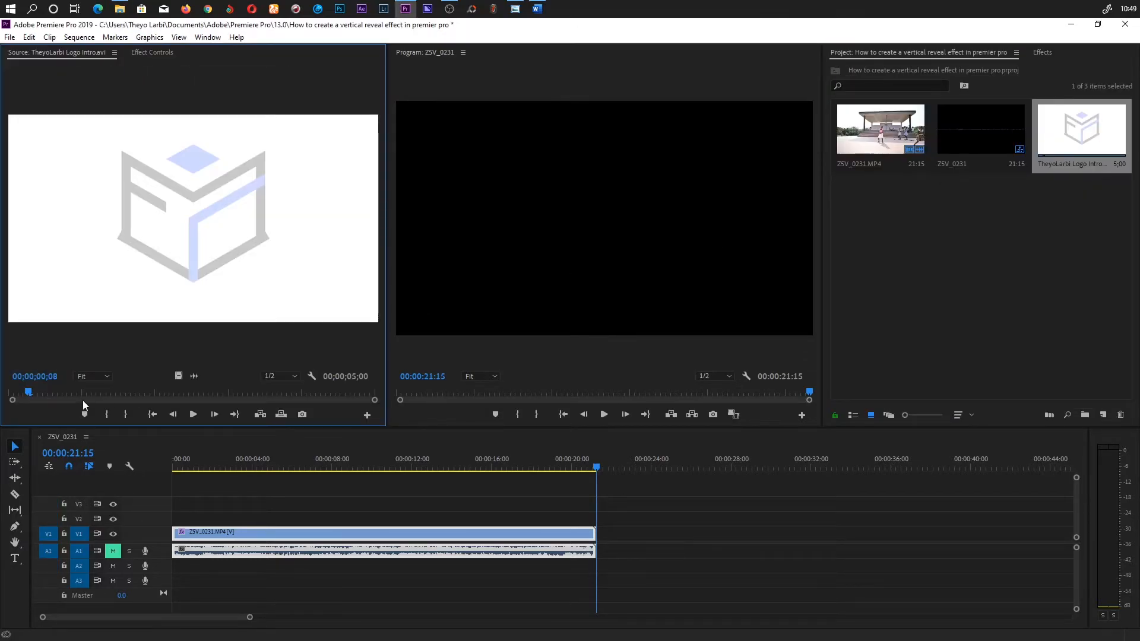
click(25, 391)
drag(28, 390, 288, 395)
mouse_move(311, 391)
mouse_down()
mouse_move(352, 394)
mouse_move(300, 393)
mouse_up()
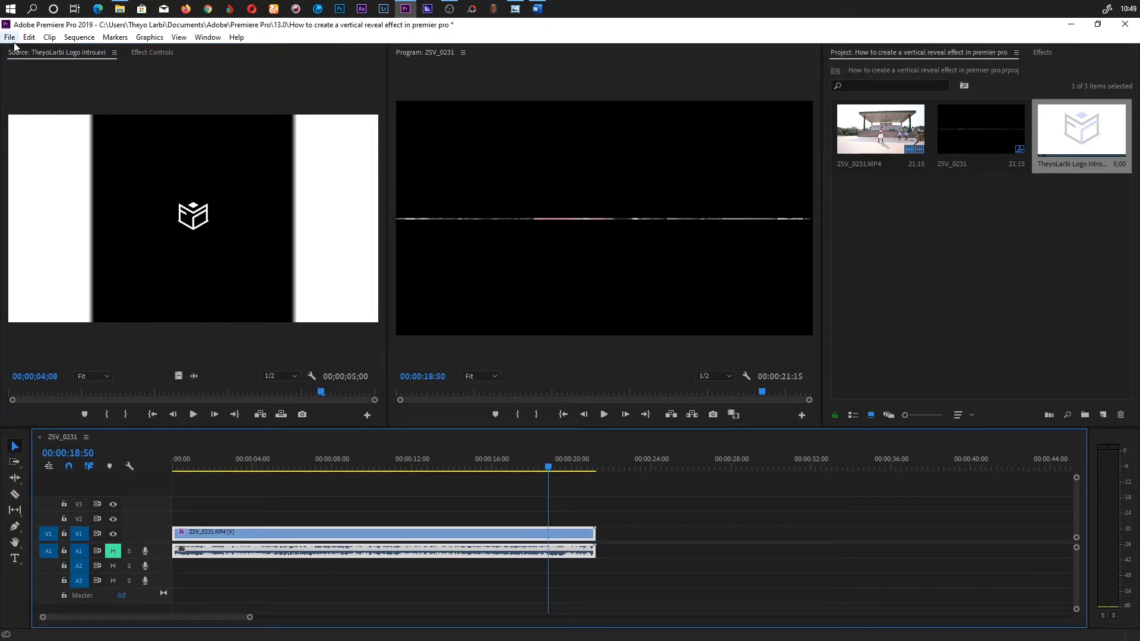
Reset Crop Top and Bottom to 0% and add Crop Left and Right keyframes at 00:00:18:16.
click(131, 52)
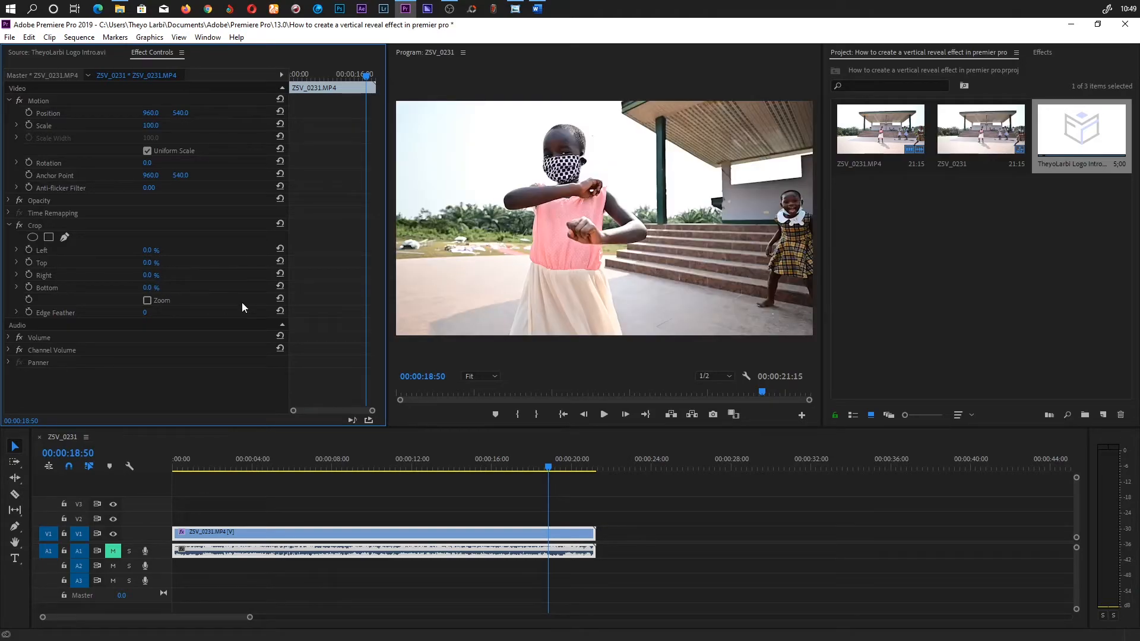
drag(547, 462, 538, 467)
click(36, 255)
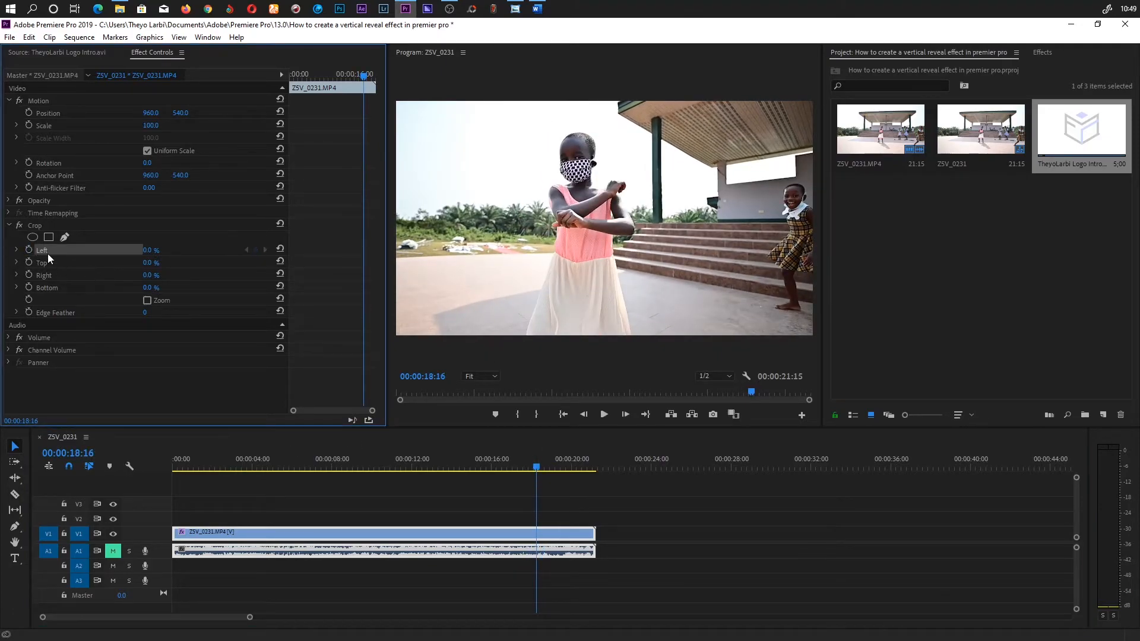
click(29, 250)
click(28, 275)
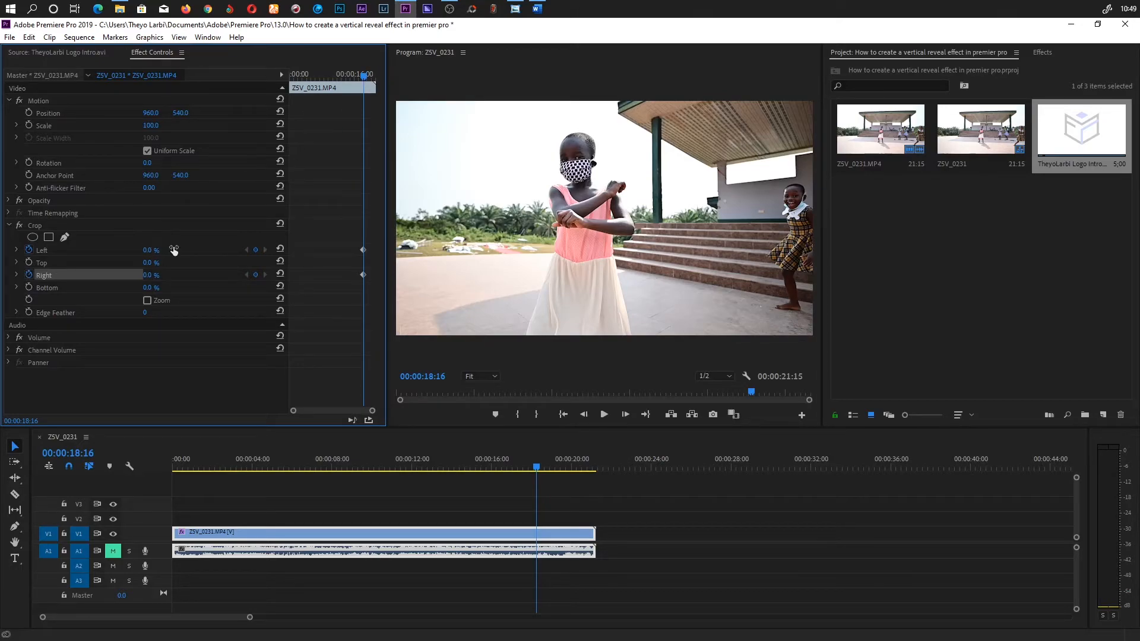
Set Crop Left and Right to 50% at 00:00:20:49, scrub back through the closing animation and deselect the clip.
drag(362, 76, 376, 79)
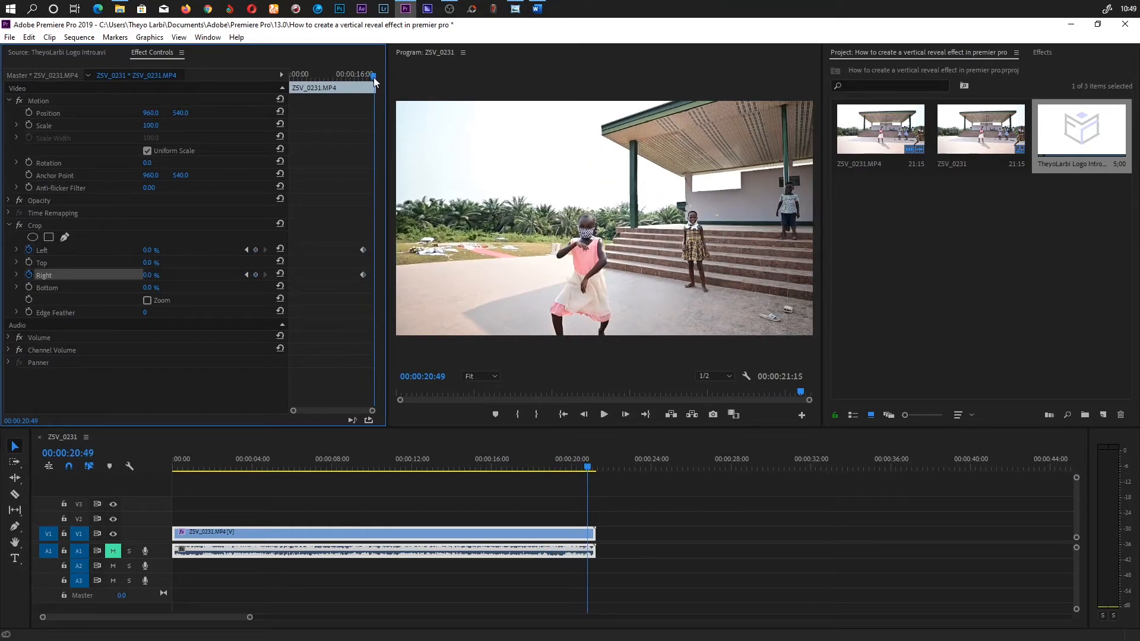
click(148, 251)
text(50)
key(Tab)
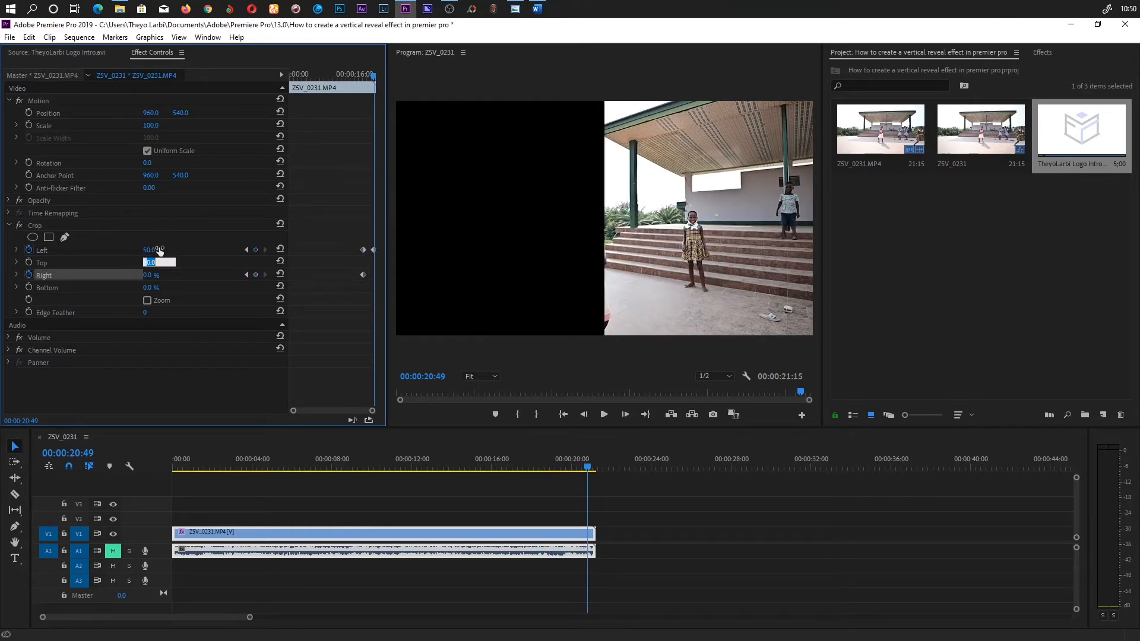
text(50)
key(Return)
drag(588, 468, 529, 469)
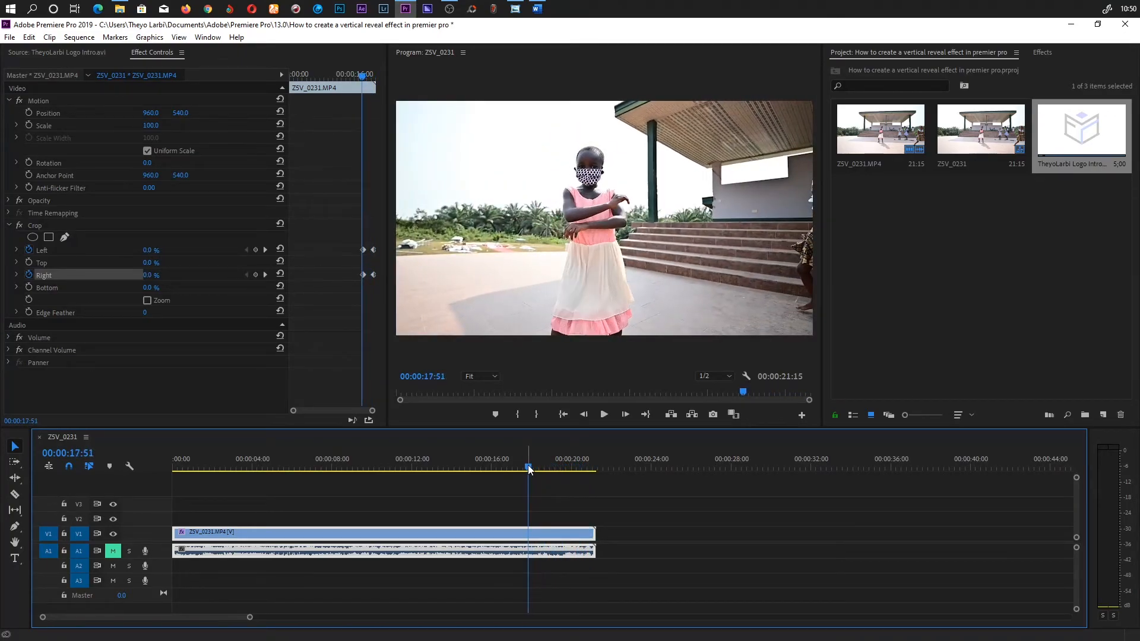
click(653, 523)
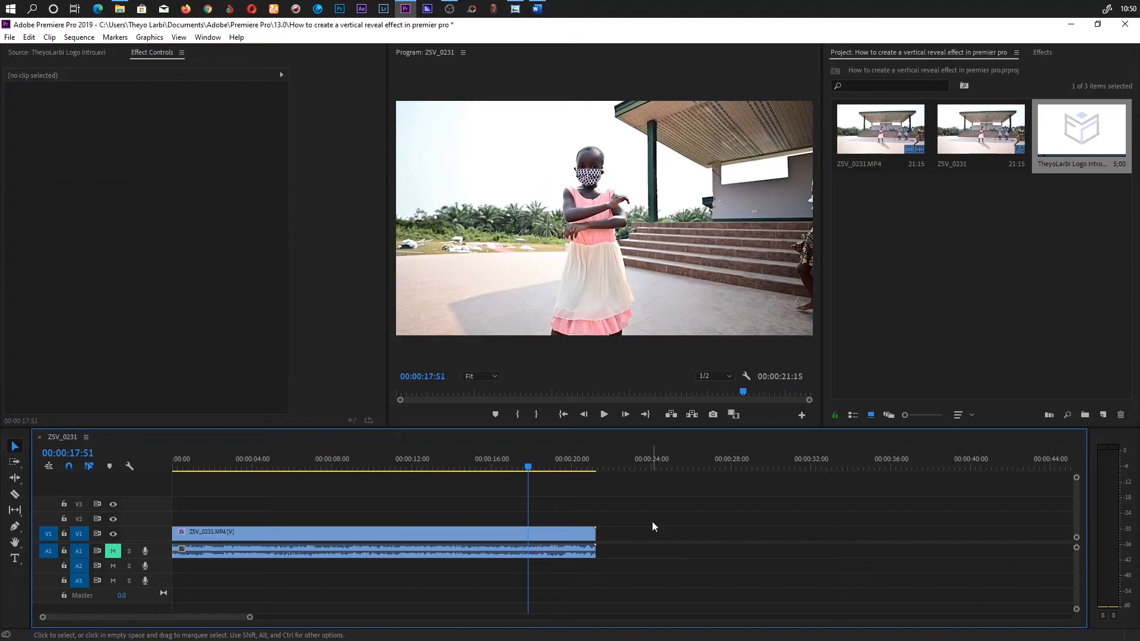